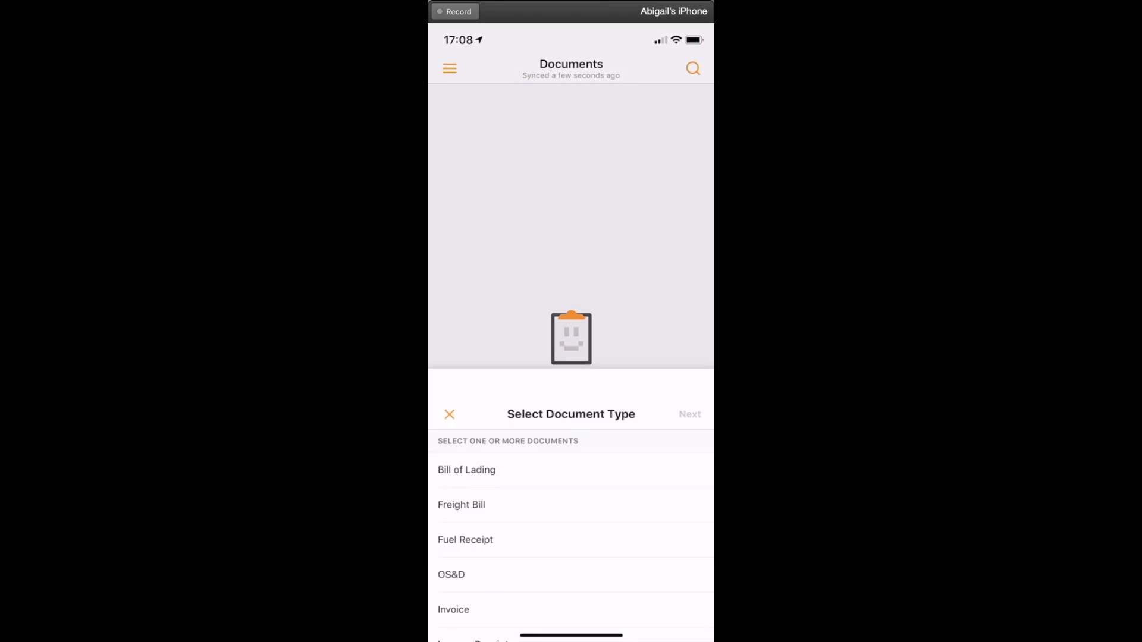
# - Start a Bill of Lading with load number 123456 and begin scanning its page
pyautogui.click(467, 125)
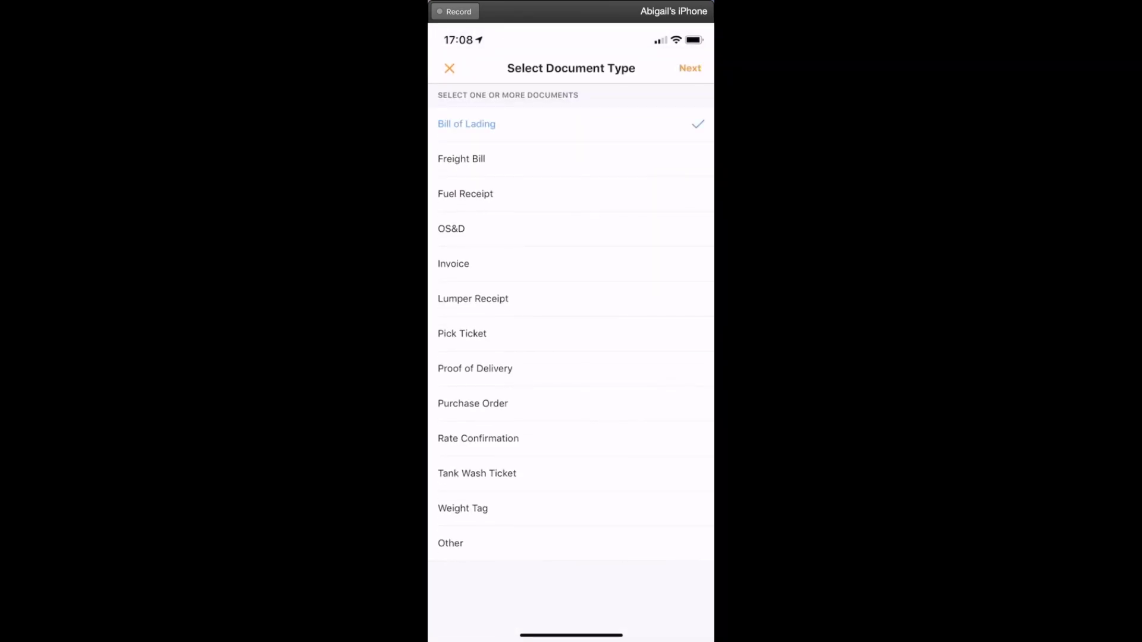
pyautogui.click(690, 68)
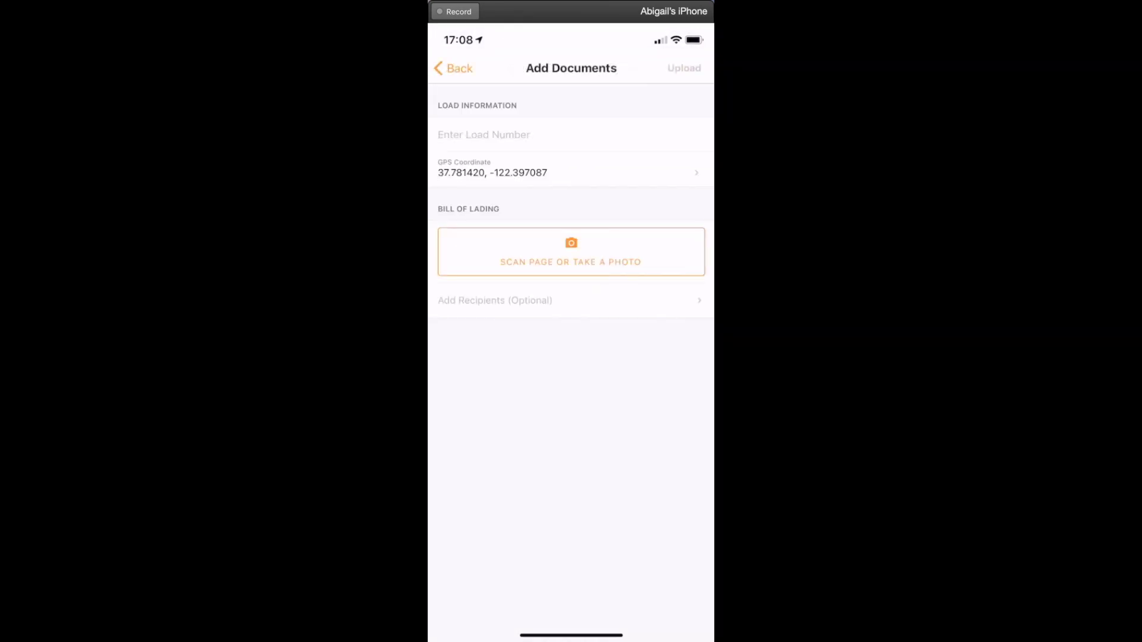
pyautogui.click(483, 134)
pyautogui.click(447, 571)
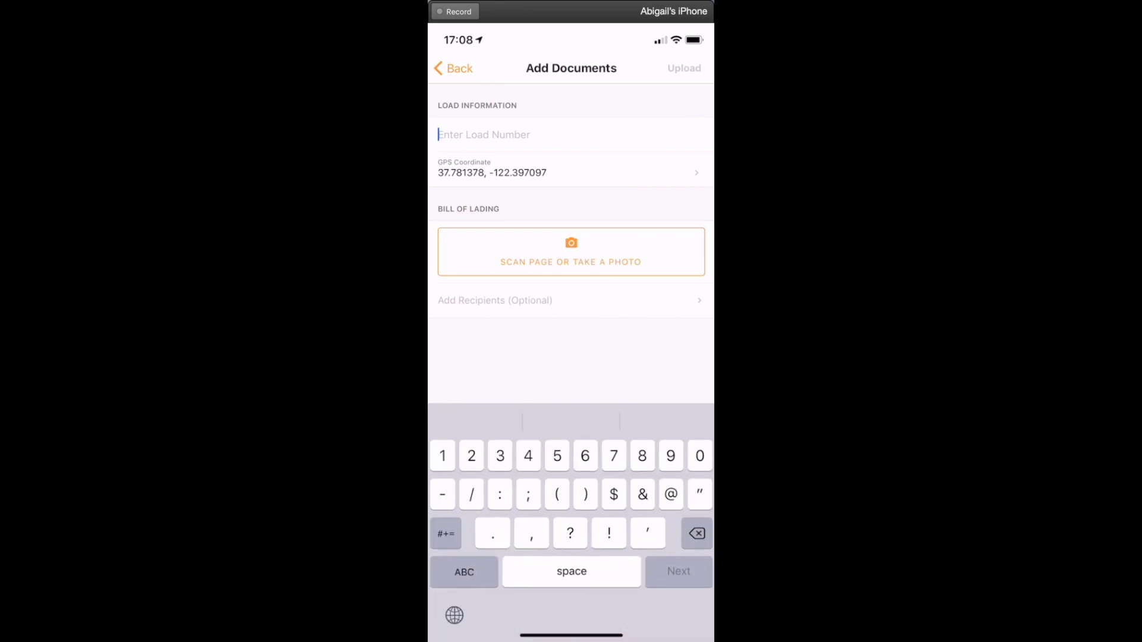
pyautogui.write('1234')
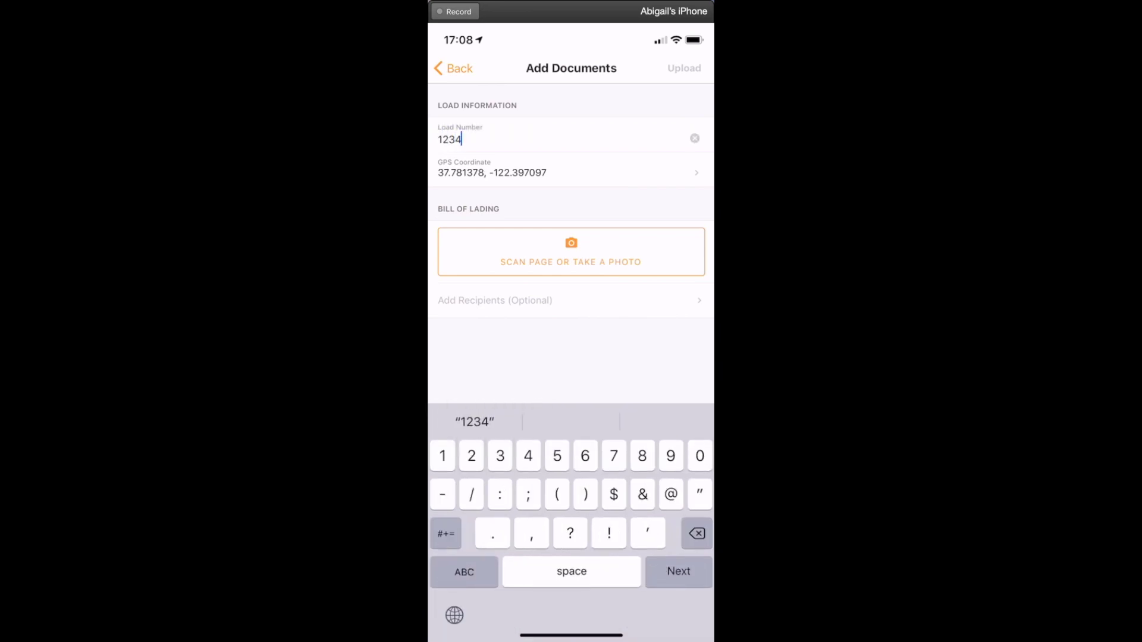
pyautogui.write('56')
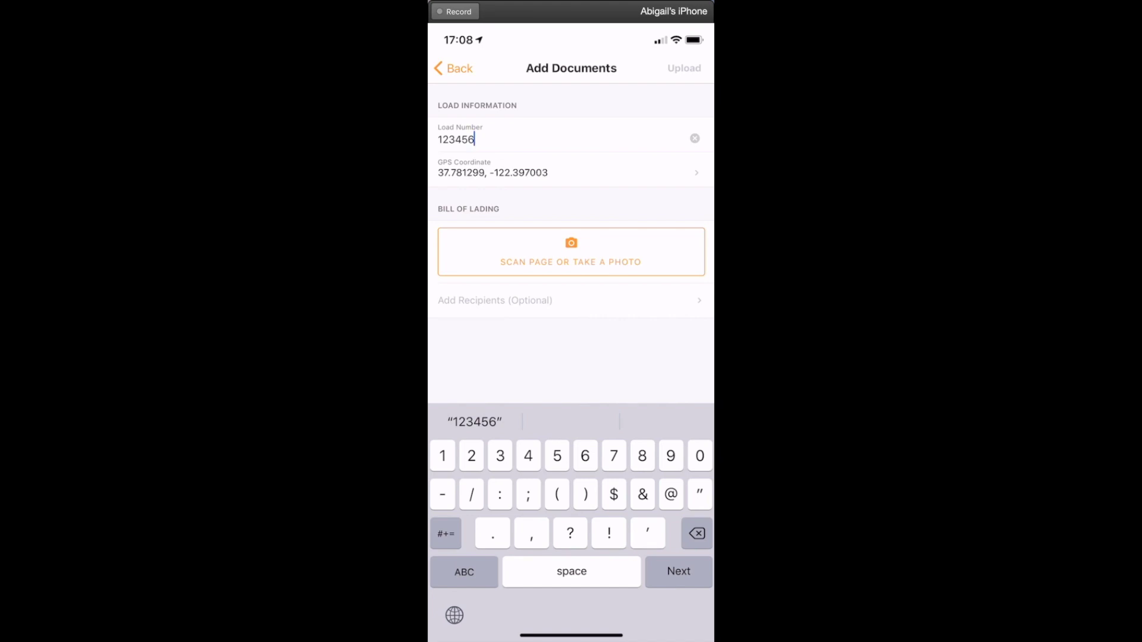
pyautogui.click(571, 252)
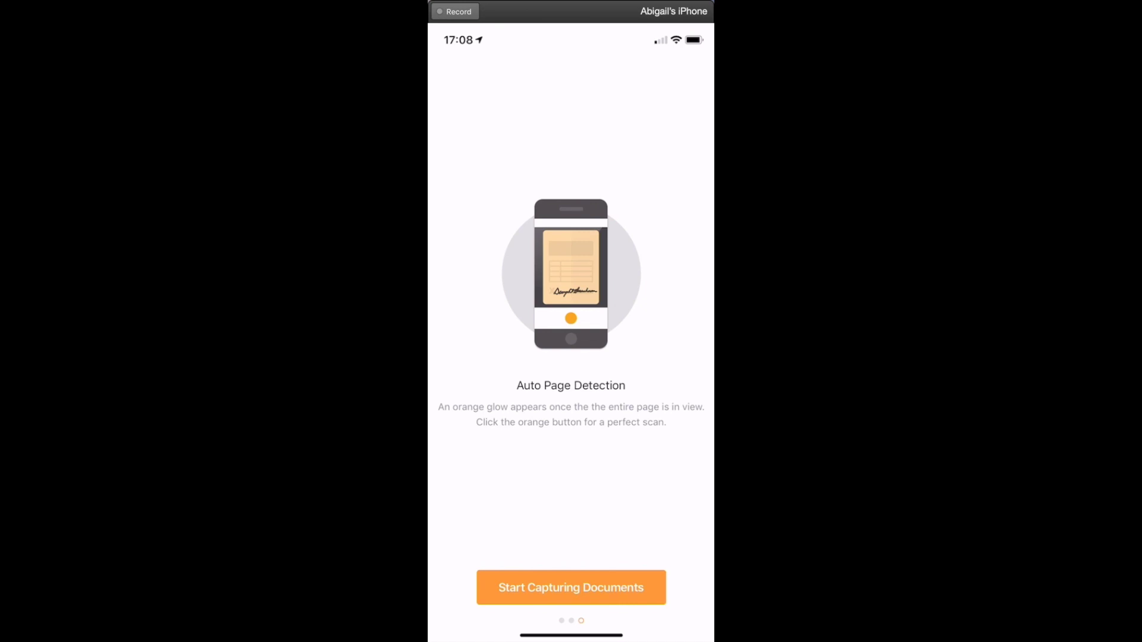
# - Capture a page with the live document scanner, then discard the receipt scan
pyautogui.click(571, 587)
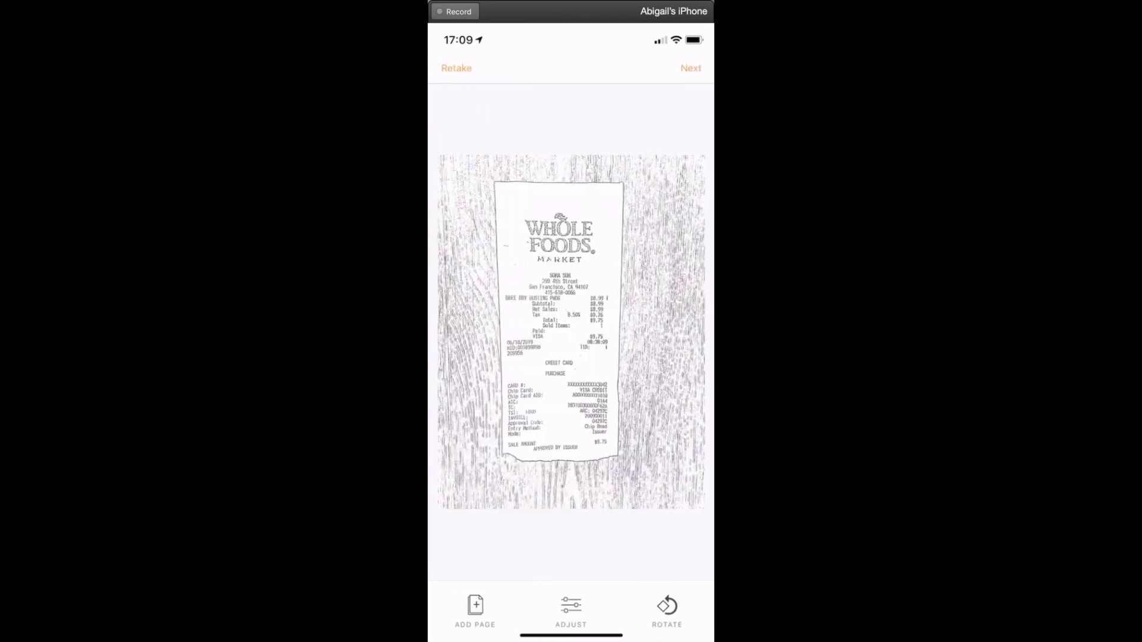
pyautogui.click(456, 69)
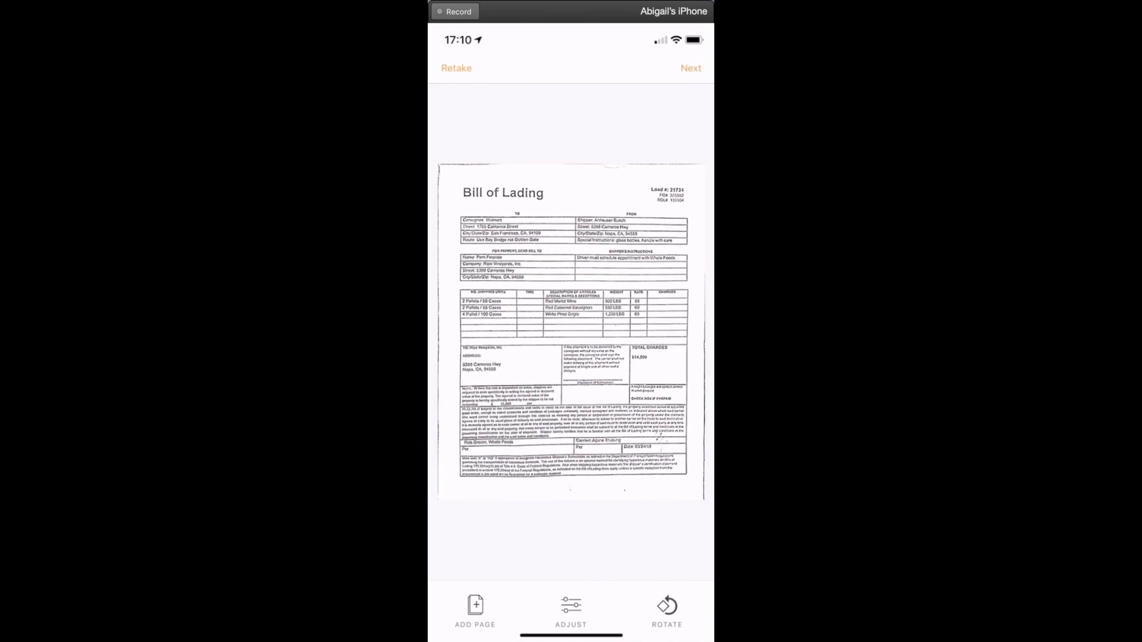
# - Discard the current scan and capture the Bill of Lading page again
pyautogui.click(456, 68)
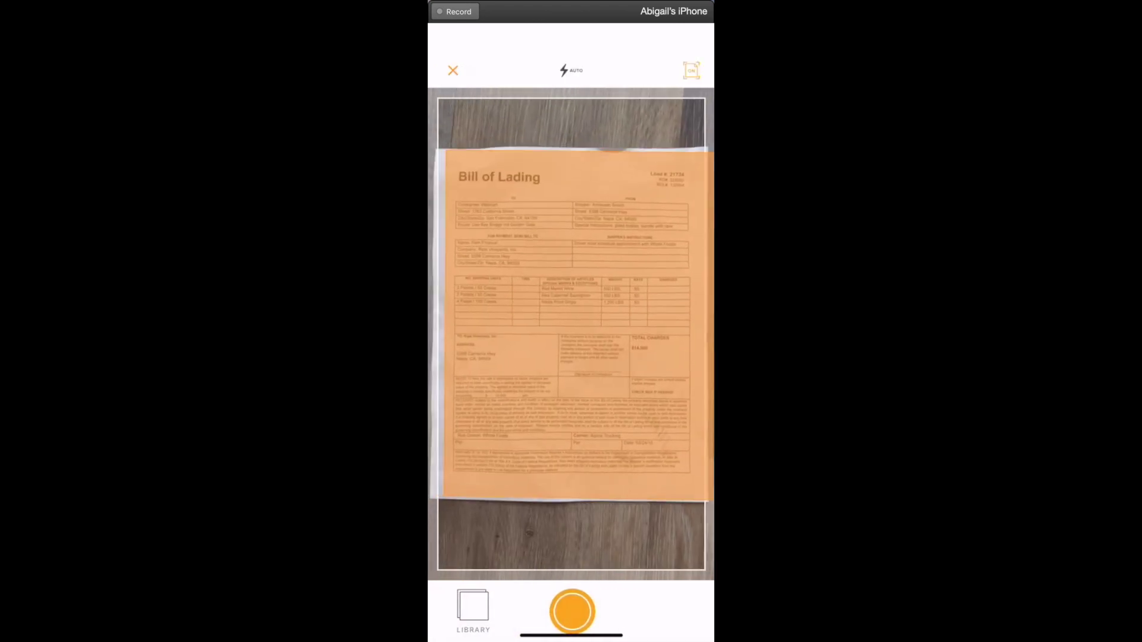